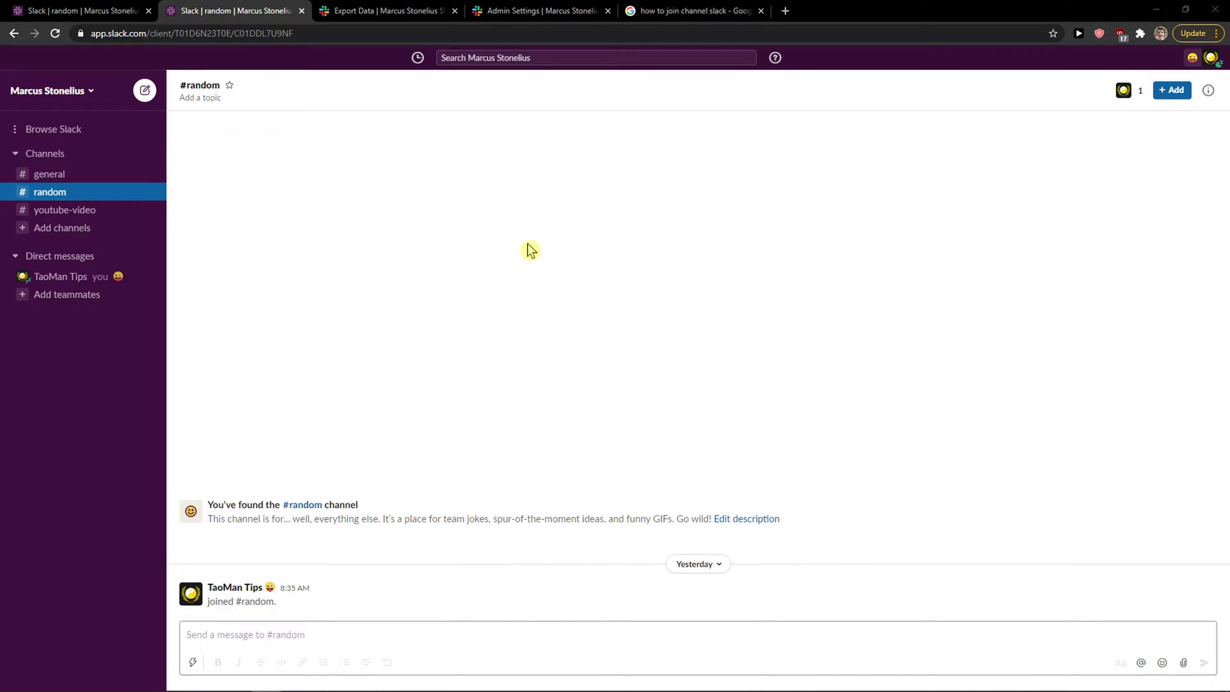
Open Manage members from the workspace's Settings & administration menu
click(79, 102)
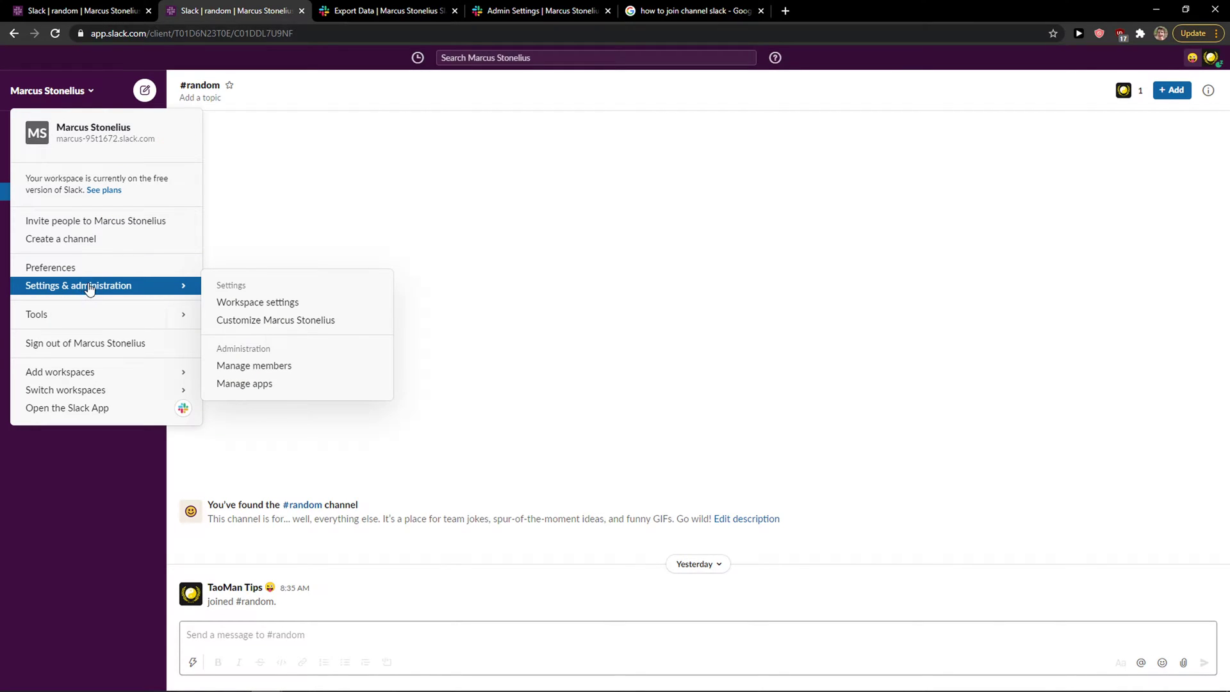
mouse_move(80, 286)
click(257, 372)
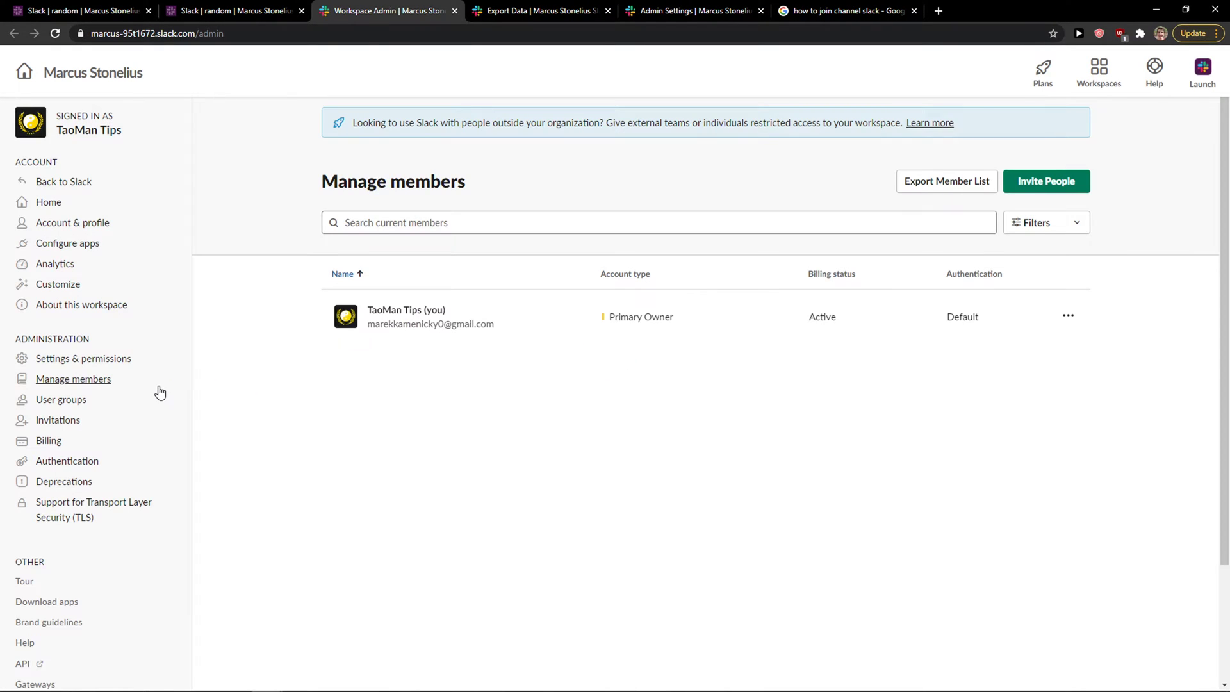
click(1069, 319)
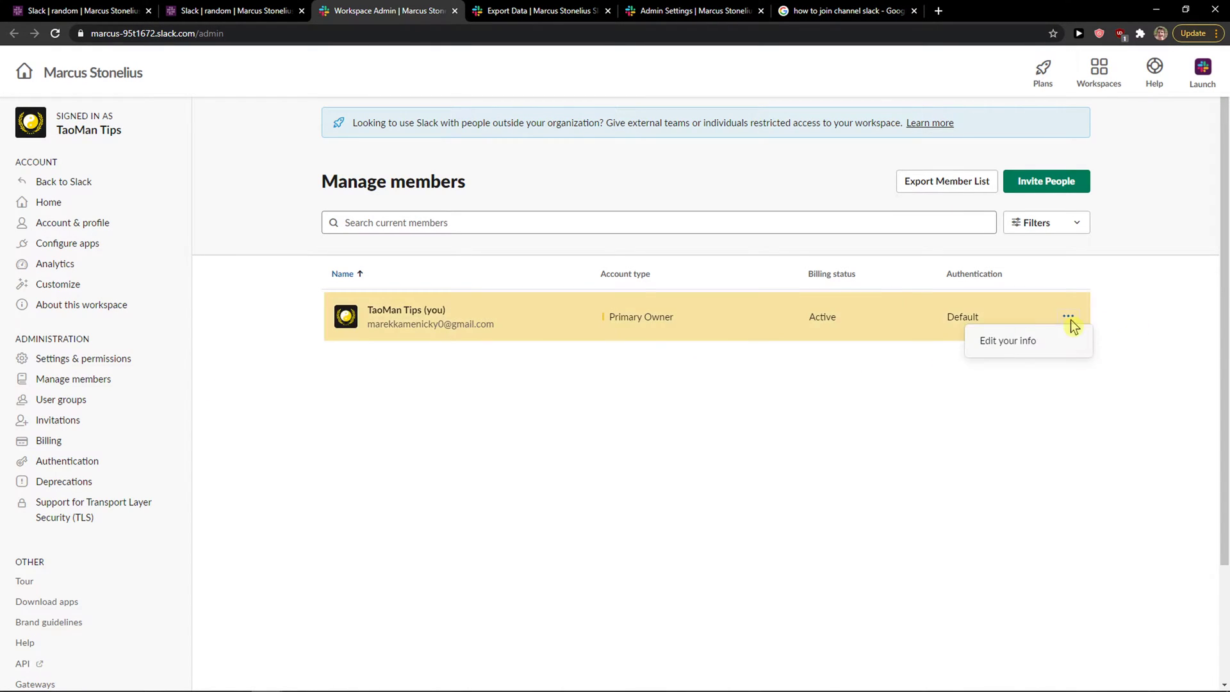
click(986, 413)
scroll(446, 355, down, 2)
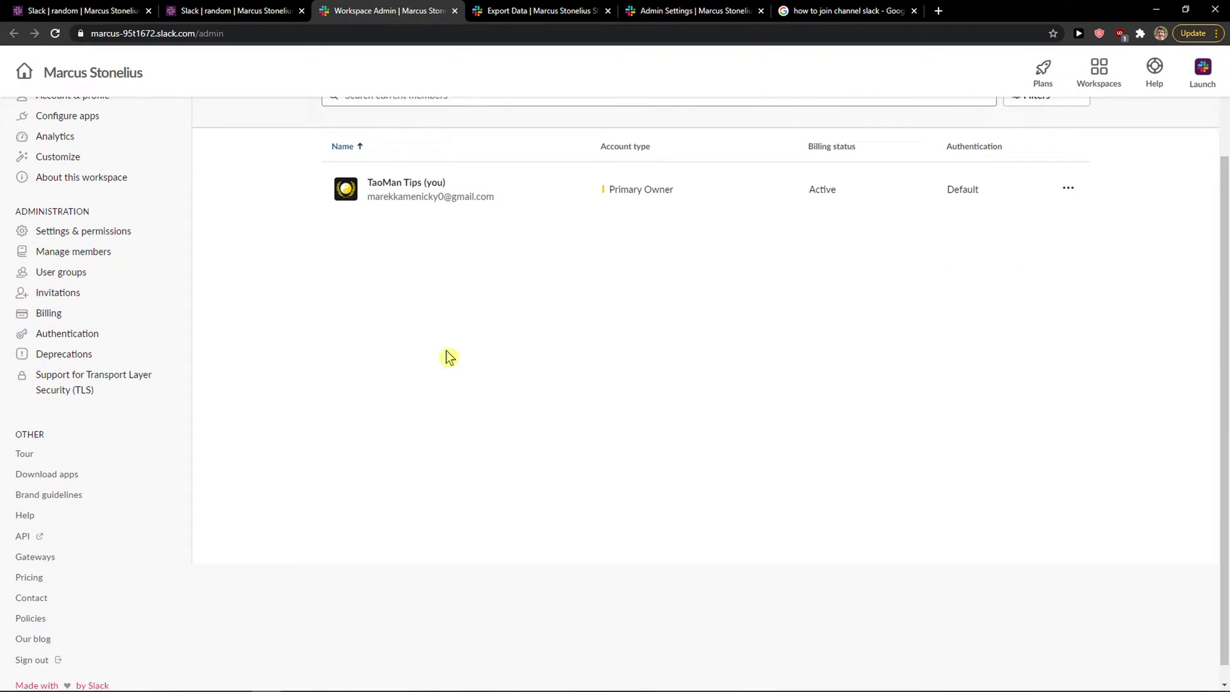
scroll(446, 357, up, 2)
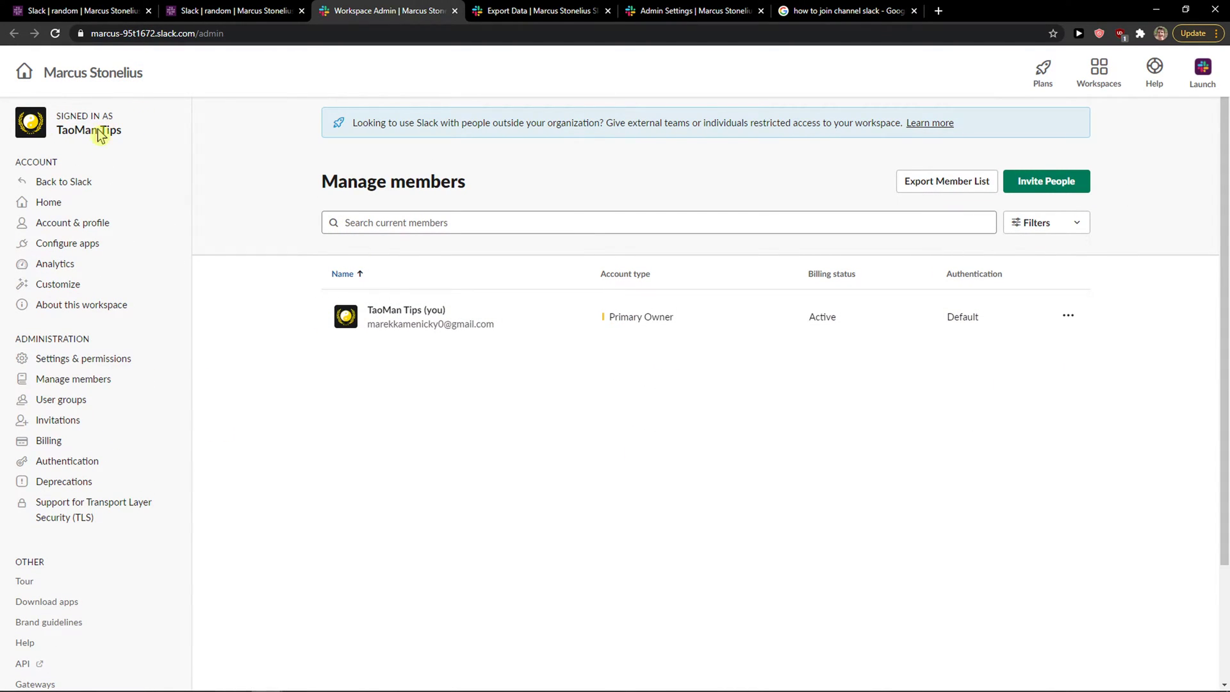
click(1069, 320)
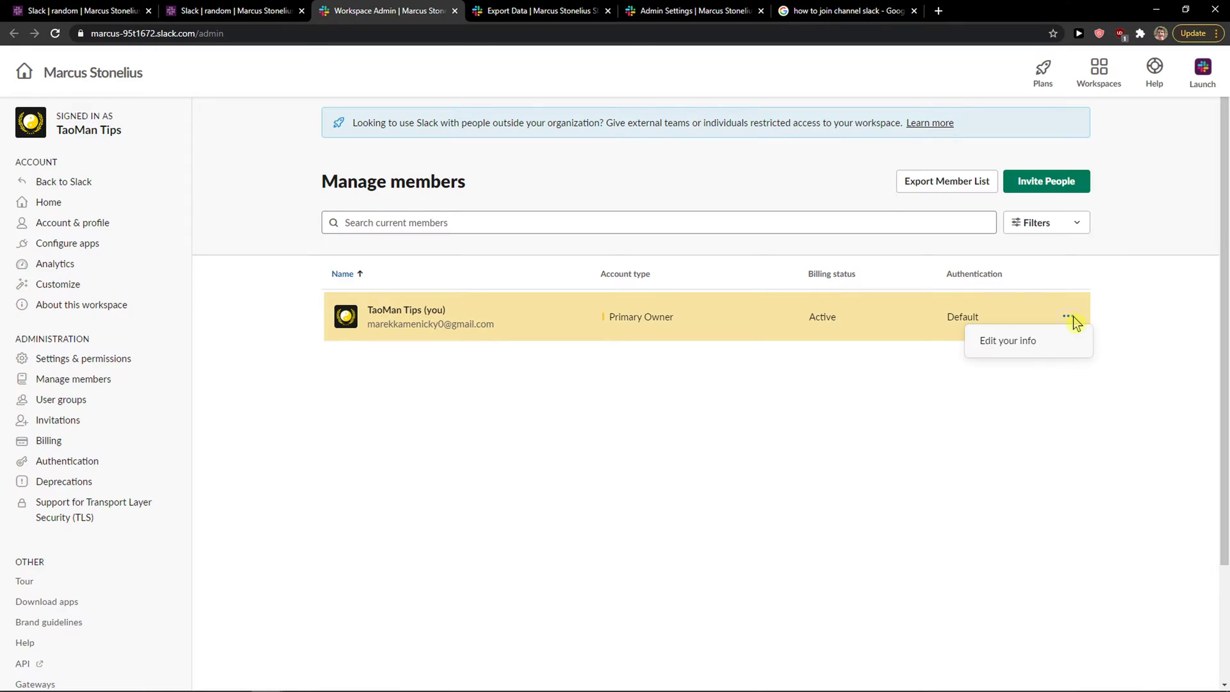
click(1039, 371)
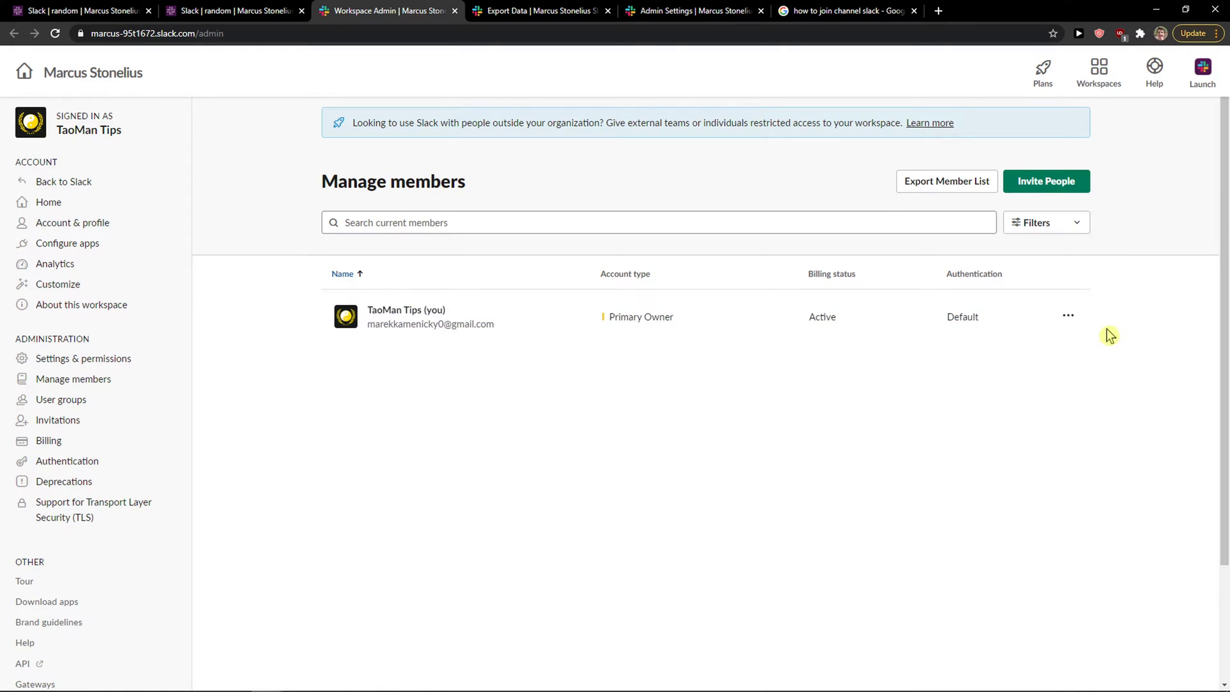
click(1072, 321)
click(1042, 384)
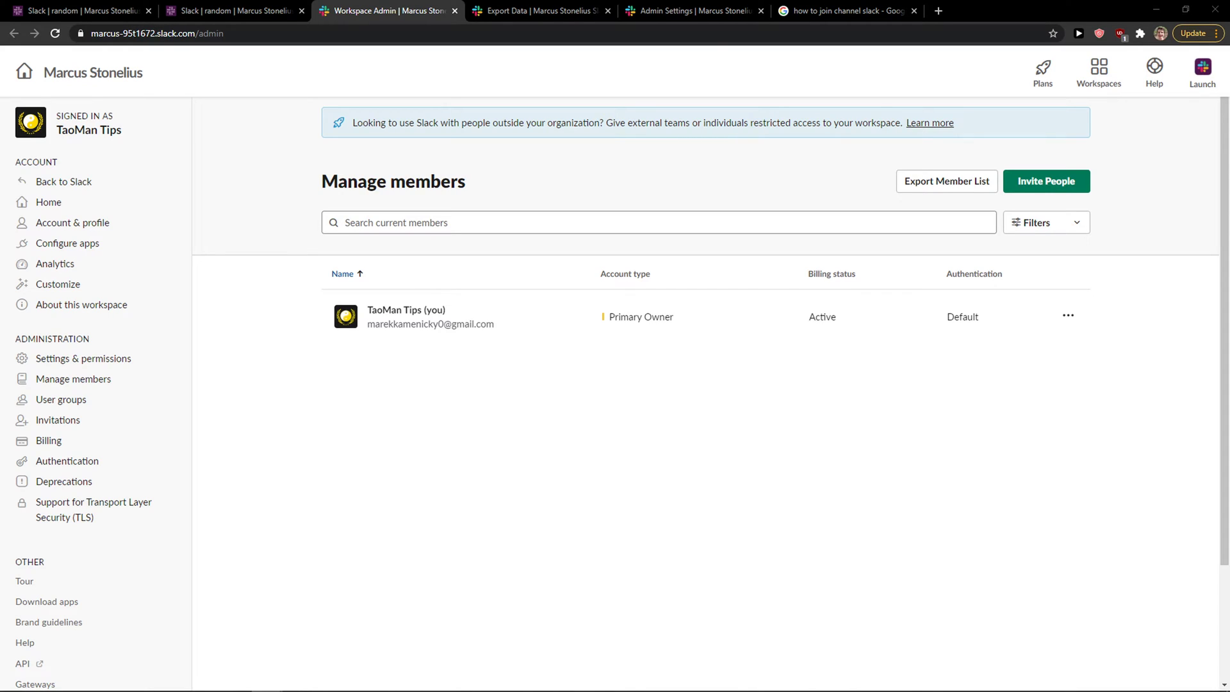
Open Settings & permissions and search the page for 'export', then clear the search
click(107, 364)
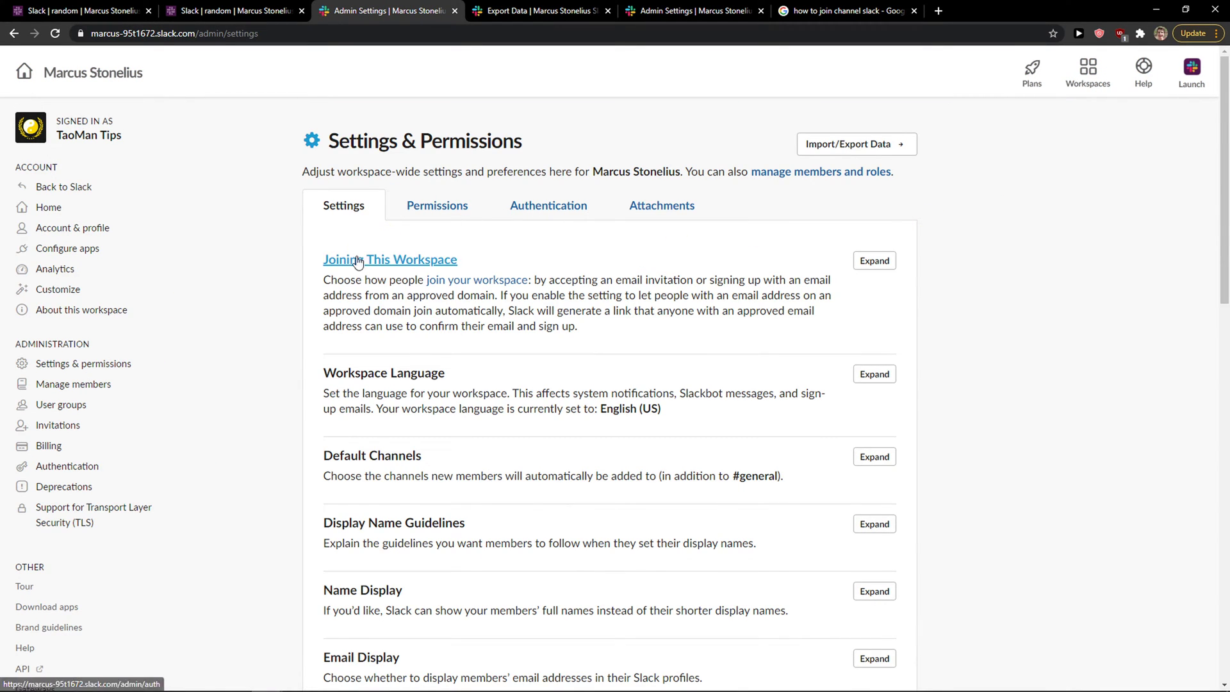
scroll(404, 310, down, 2)
scroll(404, 309, down, 1)
scroll(411, 315, down, 1)
scroll(409, 316, down, 1)
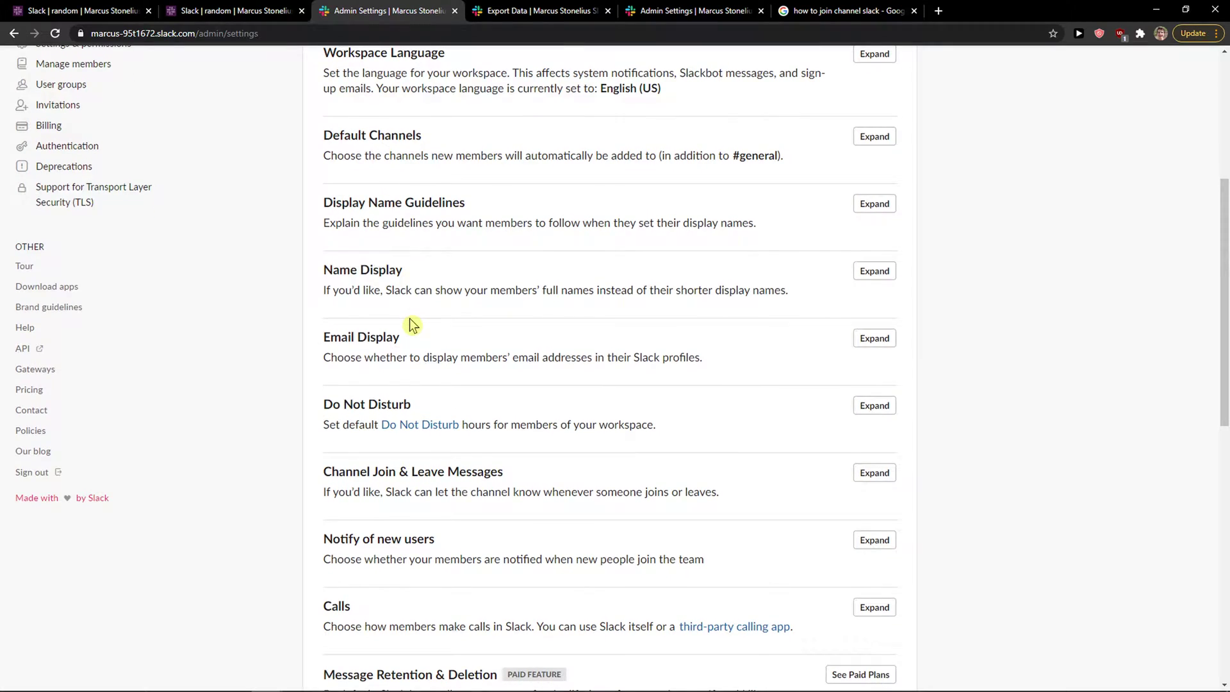
key(ctrl+f)
text(ex)
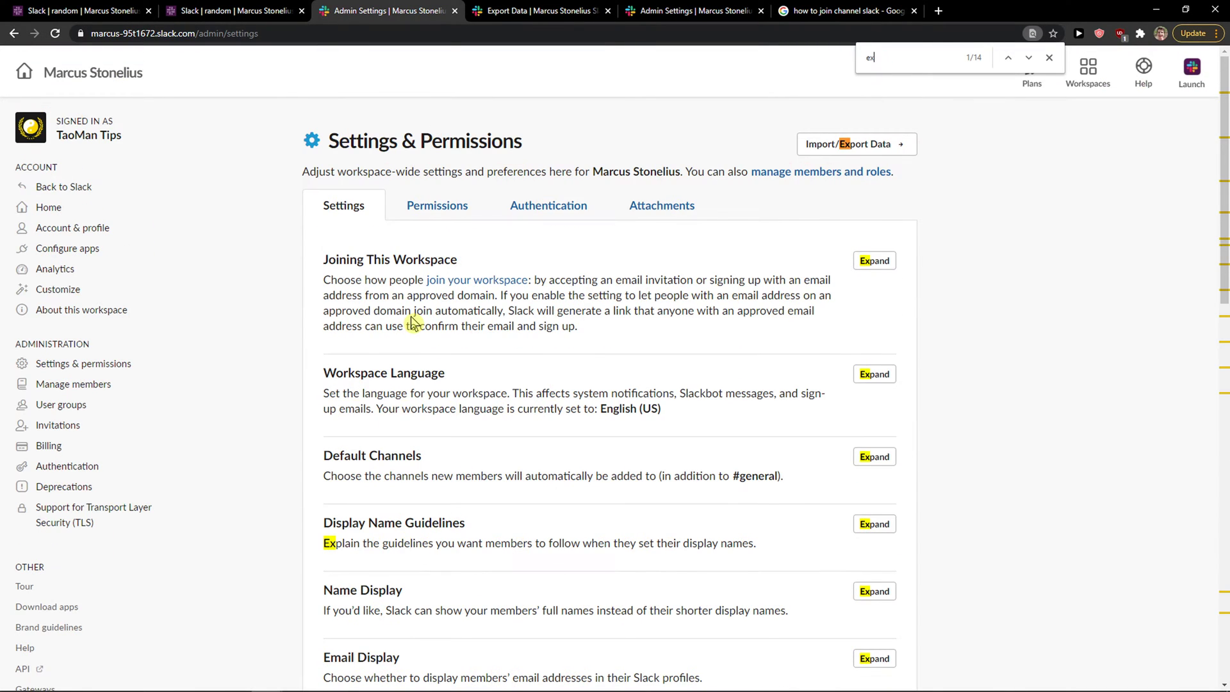
text(port)
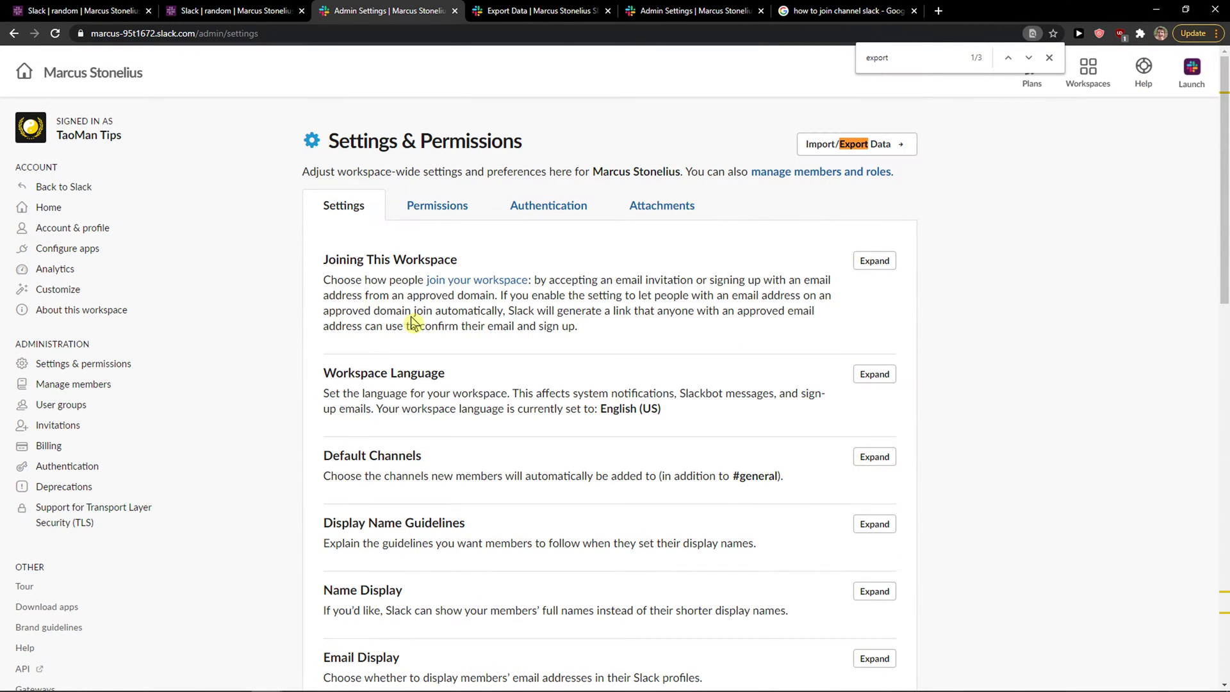
key(BackSpace)
key(BackSpace)
key(BackSpace)
key(BackSpace)
key(BackSpace)
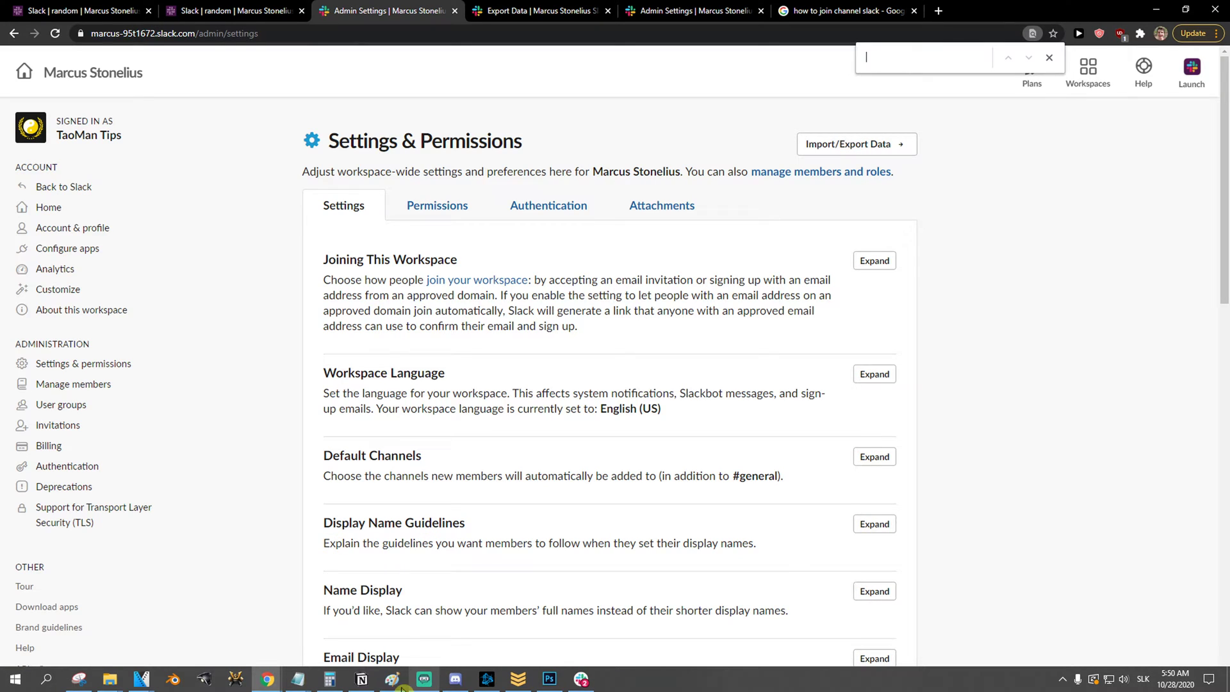